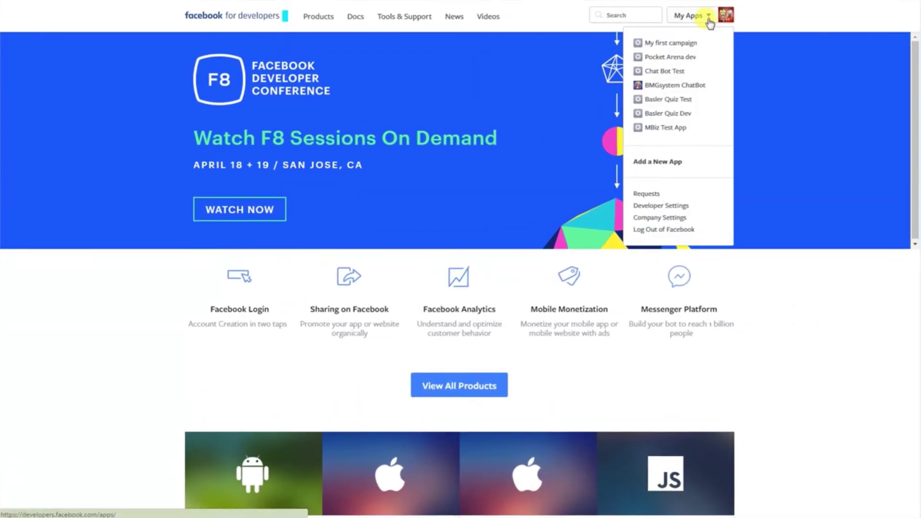
Create a new app with display name 'My first campaign' and pass the captcha check
left_click(673, 166)
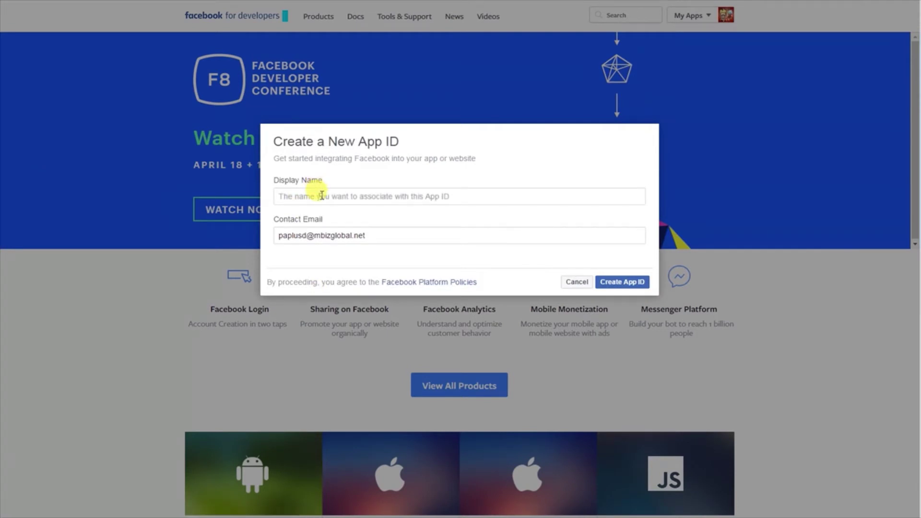
type("My fi")
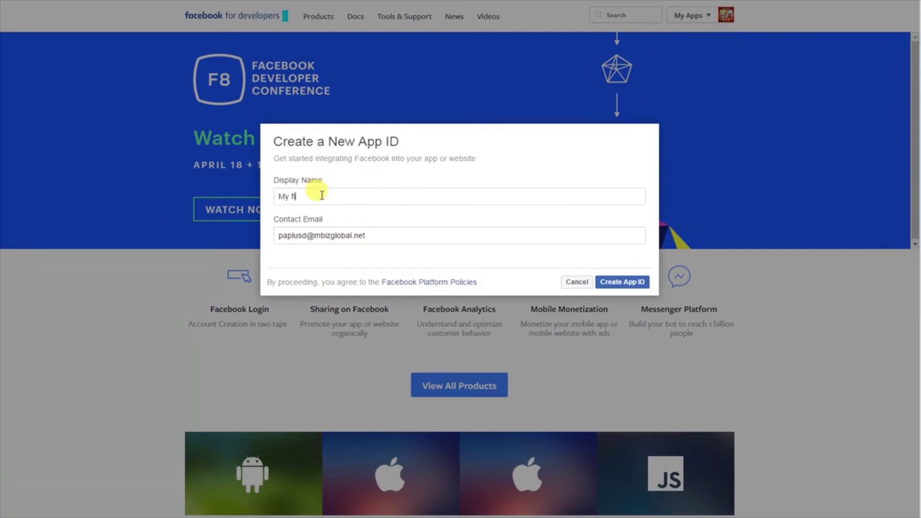
type("rst campaign")
left_click(374, 230)
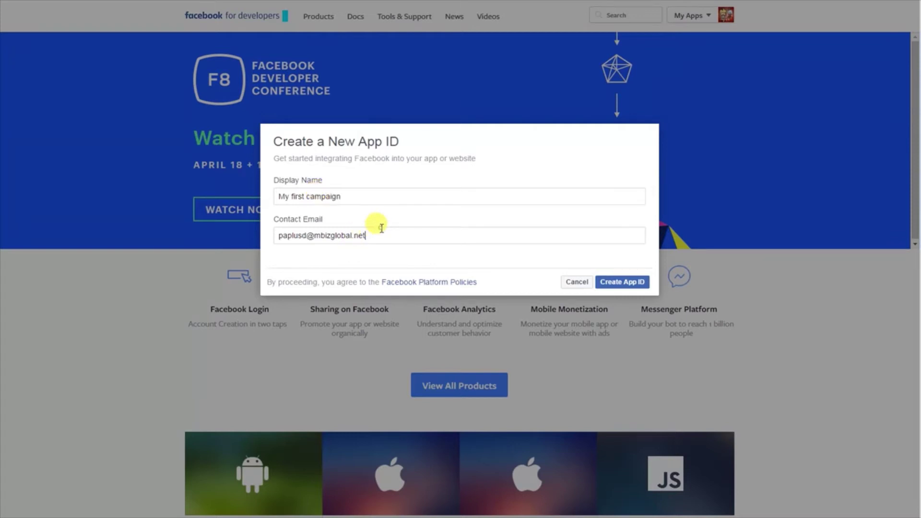
left_click(616, 283)
type("GmYo")
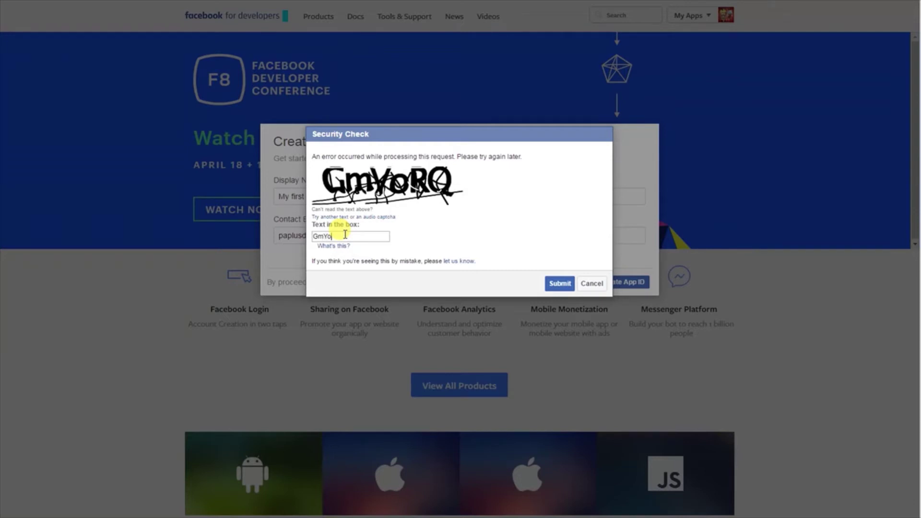
type("RQ")
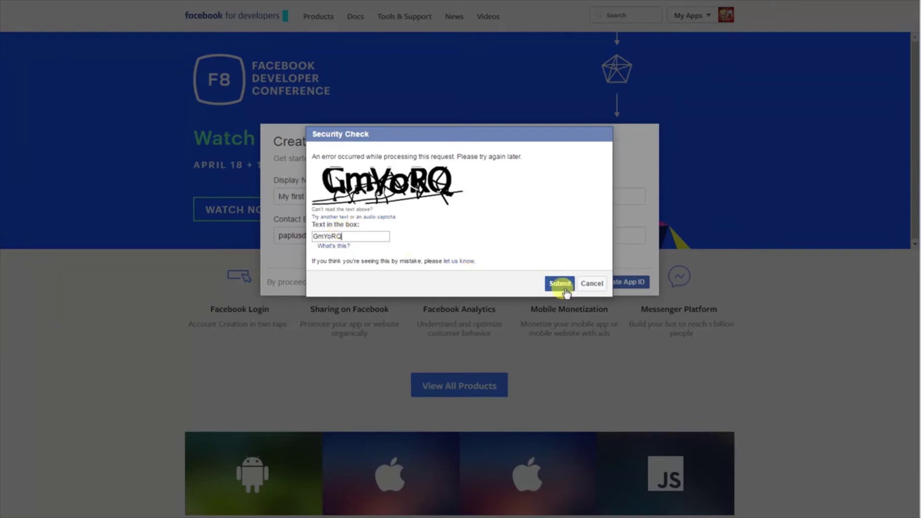
left_click(560, 283)
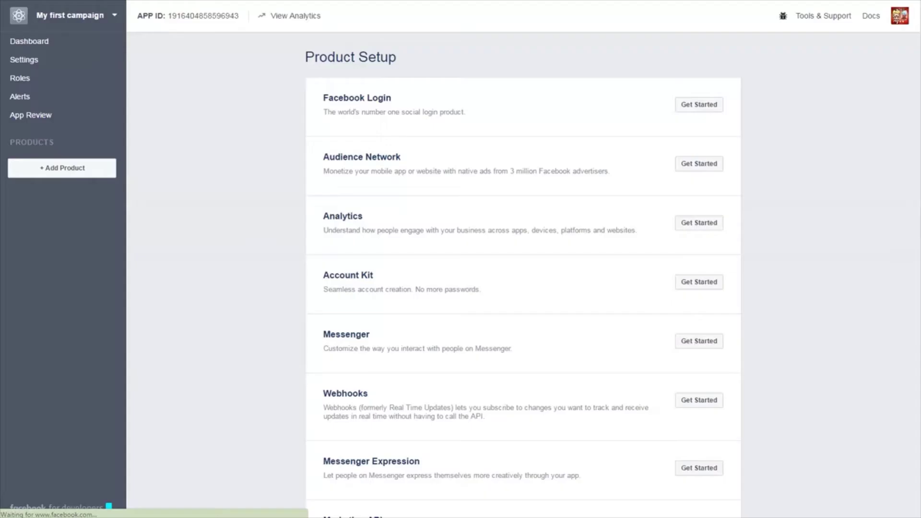
On the dashboard, select the App ID and reveal the App Secret by re-entering the password
left_click(43, 44)
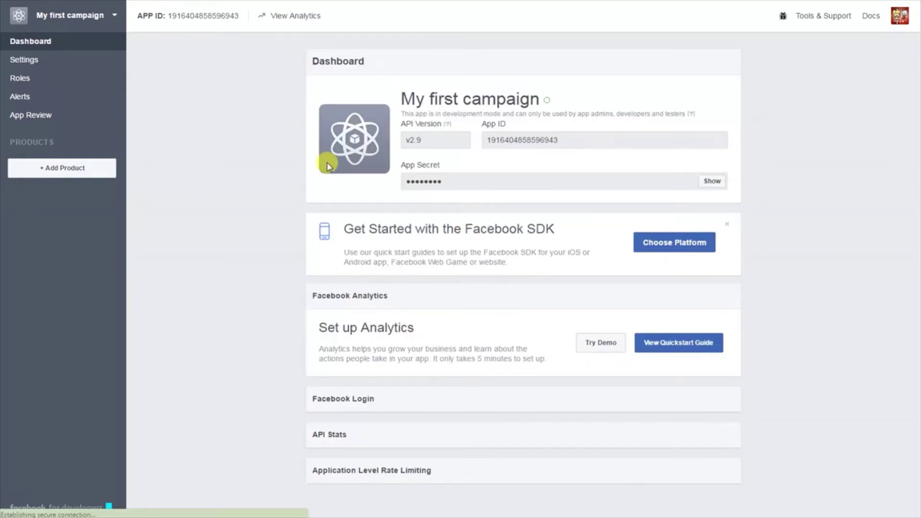
double_click(502, 143)
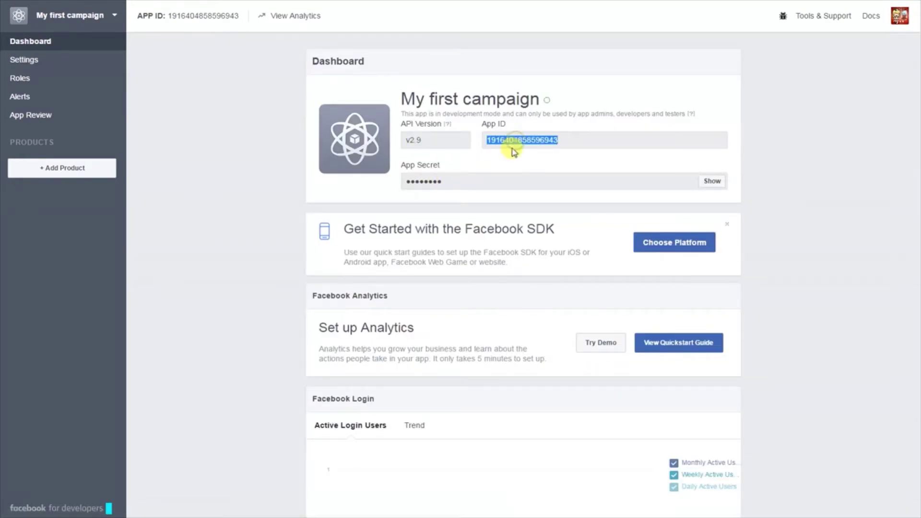
left_click(716, 186)
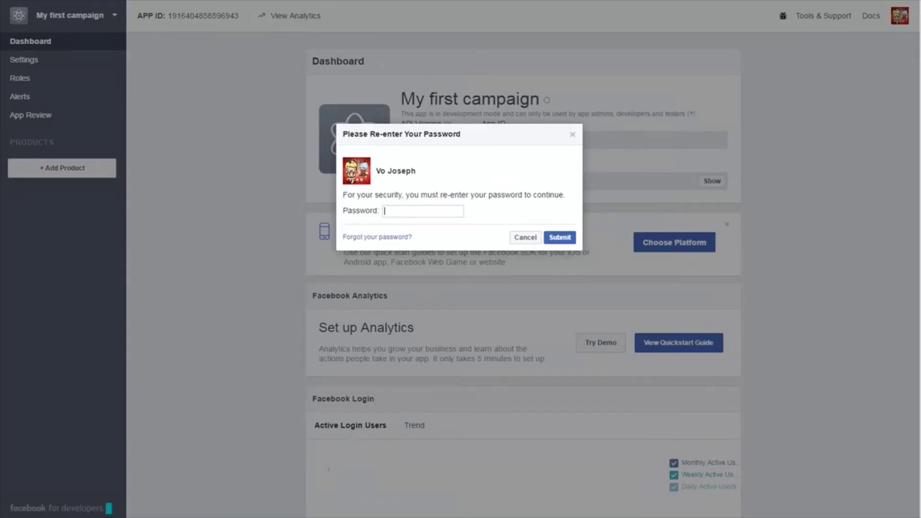
key("ctrl+v")
key("Return")
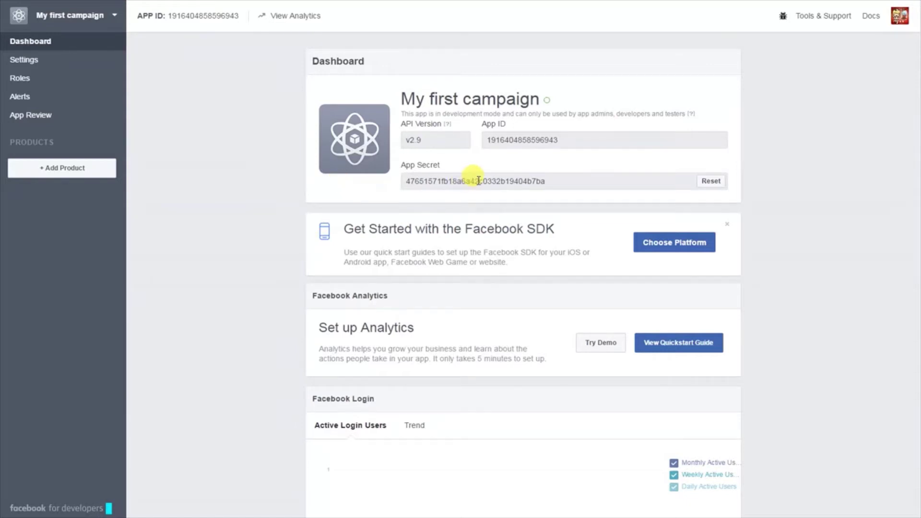
double_click(473, 180)
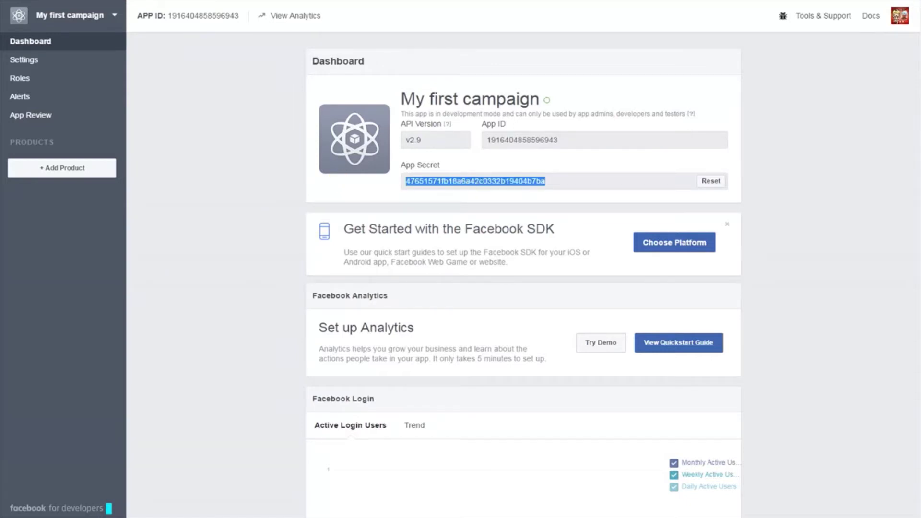
left_click(311, 177)
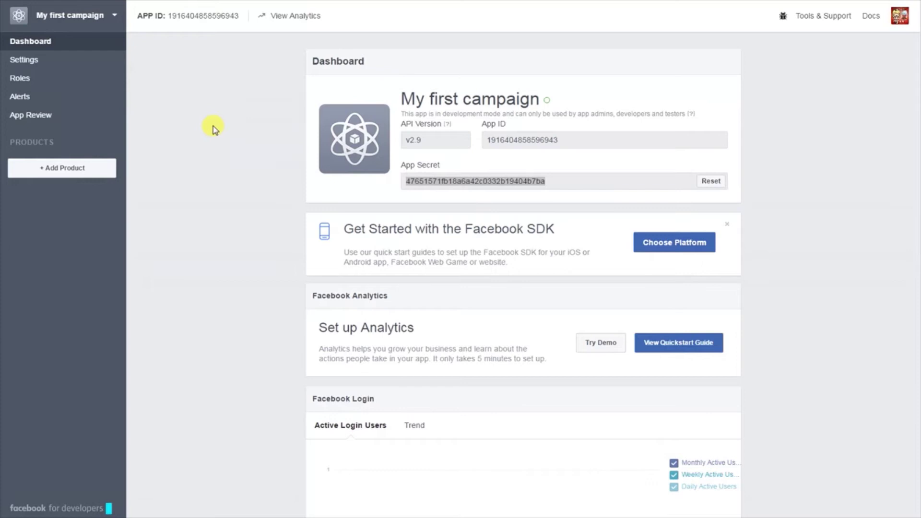
In Settings > Basic, set App Domains to branded.mini-games.io and Category to Entertainment
left_click(41, 62)
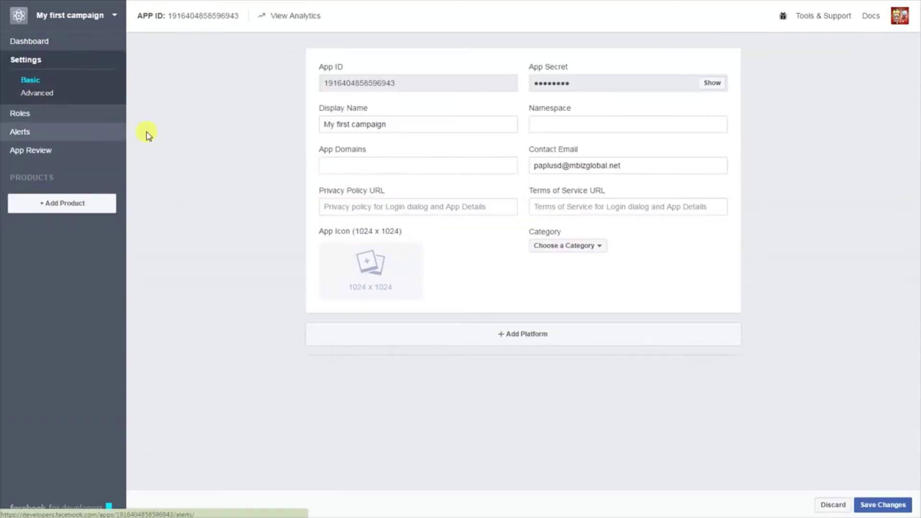
left_click(396, 161)
type("branded.mini-games.io")
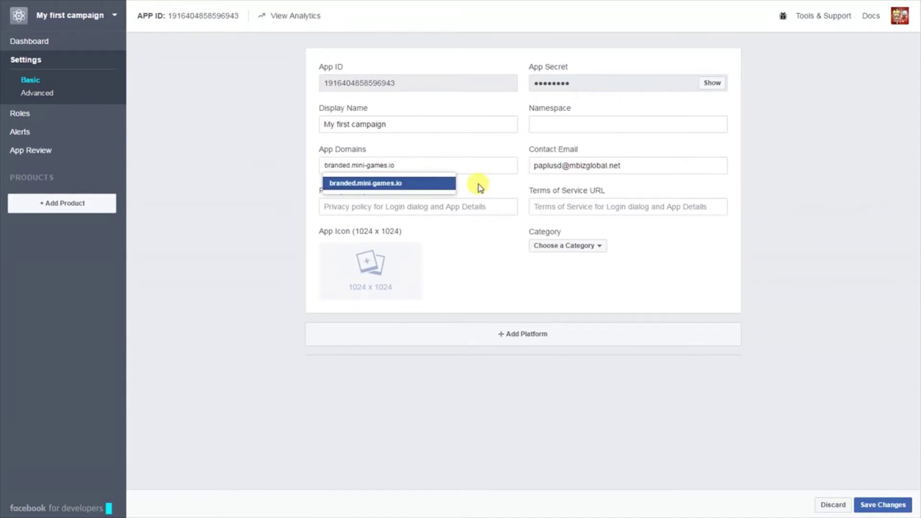
key("Return")
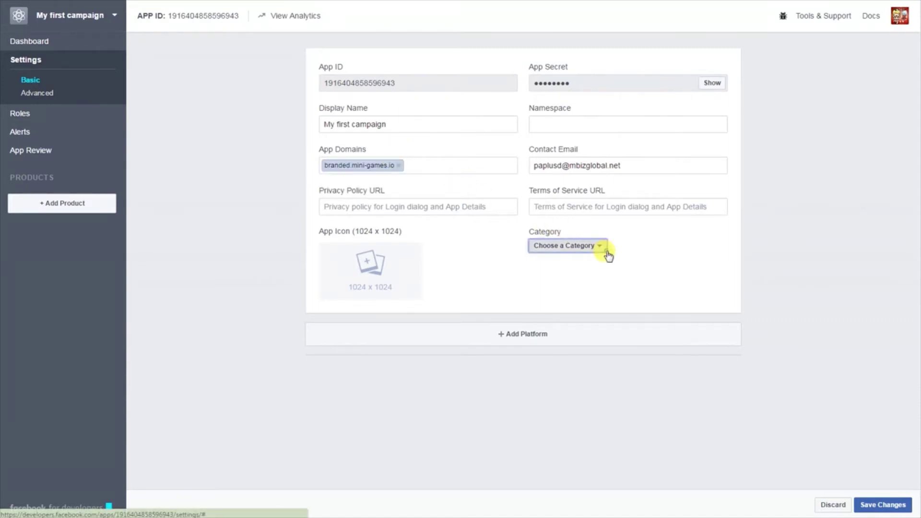
left_click(602, 248)
left_click(584, 352)
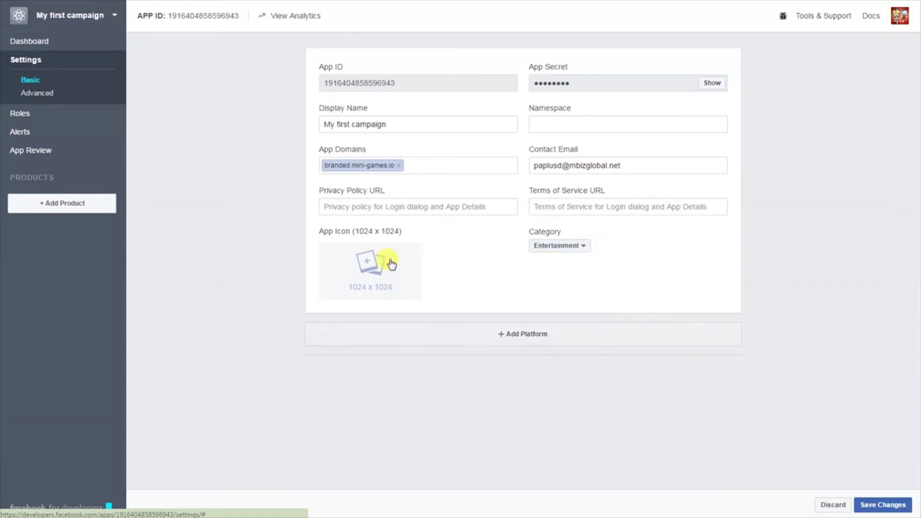
Add a Page Tab platform section and select the App ID
left_click(514, 341)
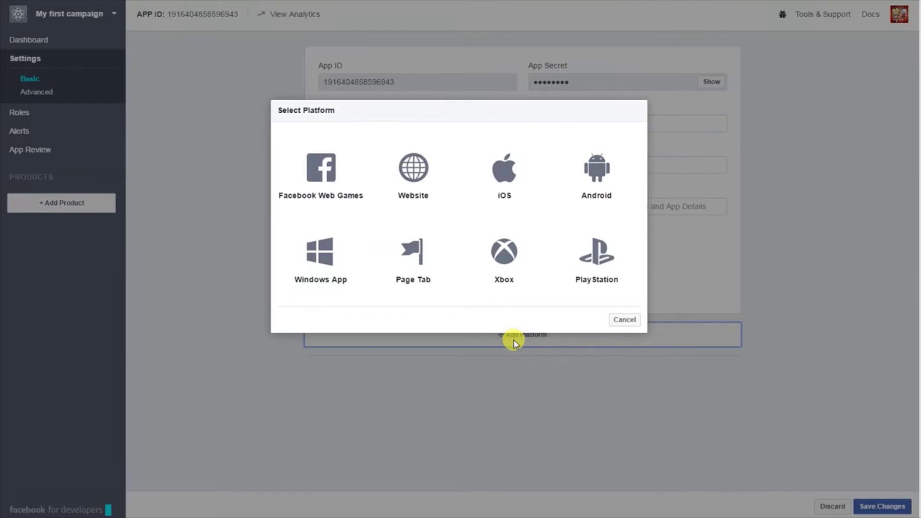
left_click(412, 270)
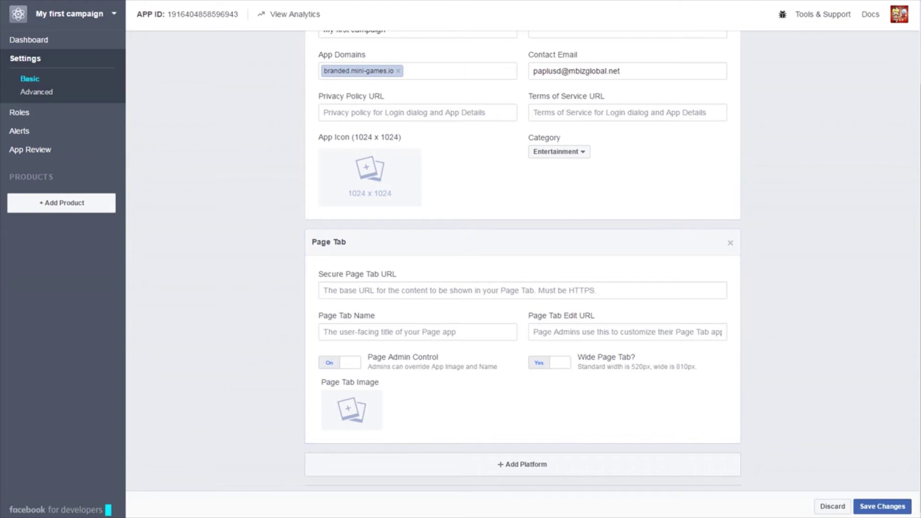
scroll(270, 223, "up", 2)
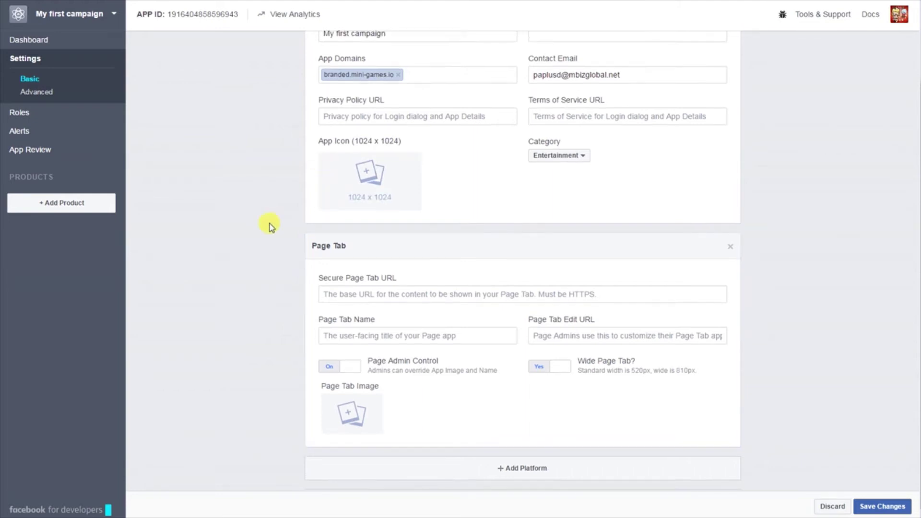
double_click(386, 79)
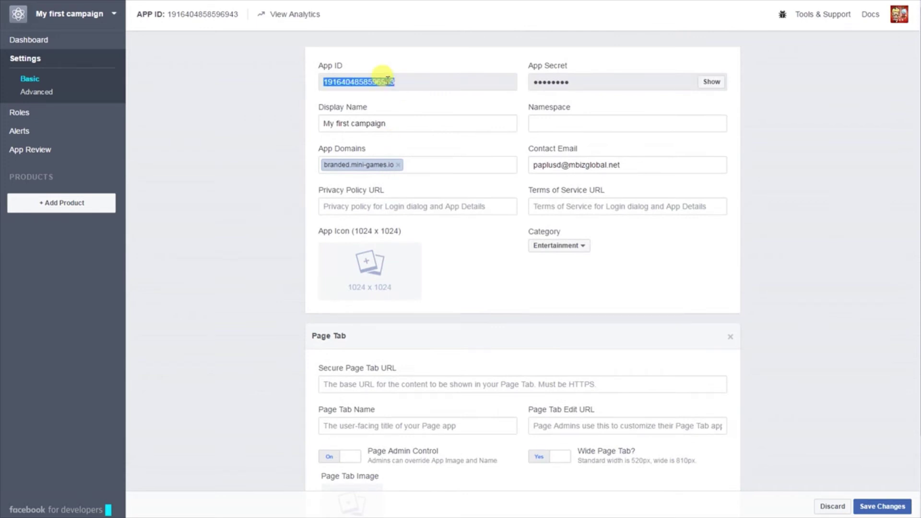
Start a landscape Facebook Page campaign and pick the Zap and Destroy template
left_click(599, 85)
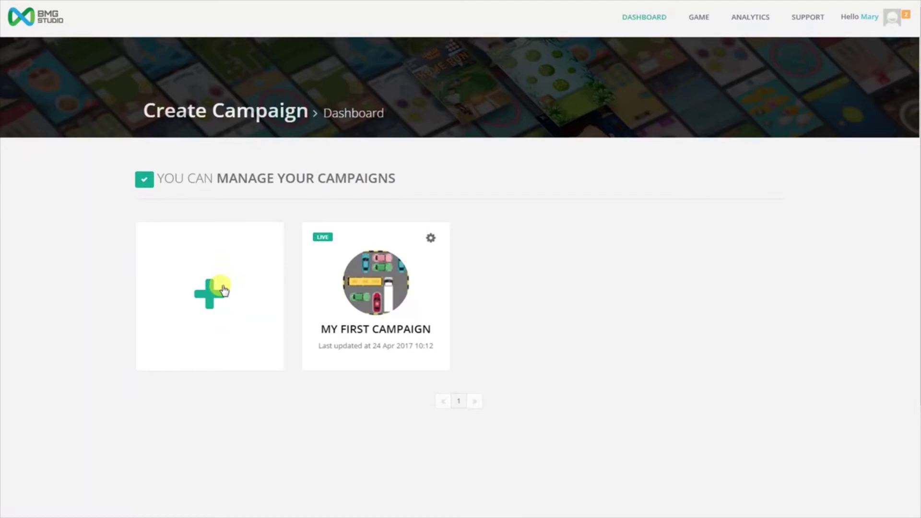
left_click(217, 296)
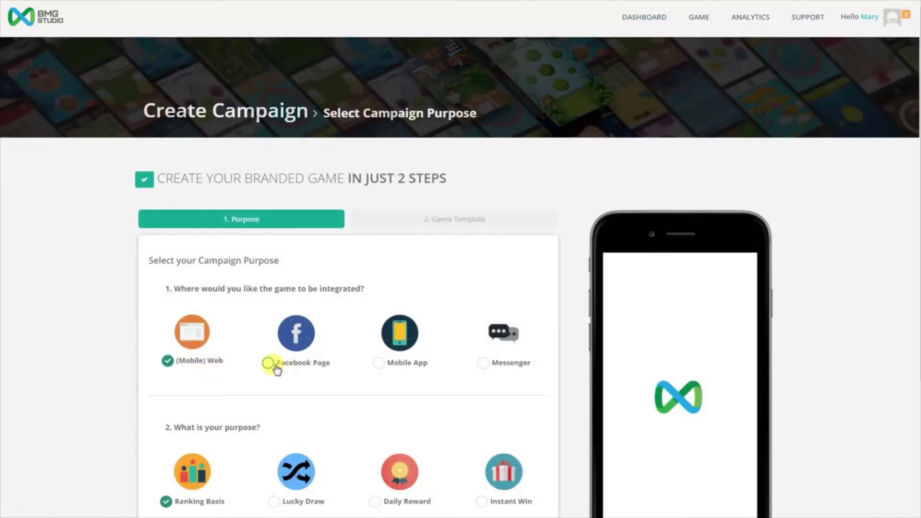
left_click(270, 363)
scroll(273, 367, "down", 3)
scroll(273, 369, "down", 2)
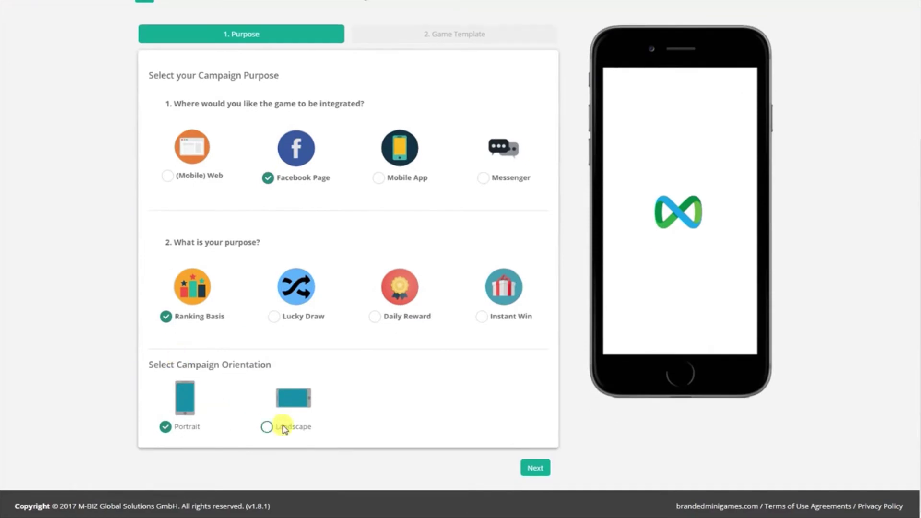
left_click(267, 426)
left_click(537, 471)
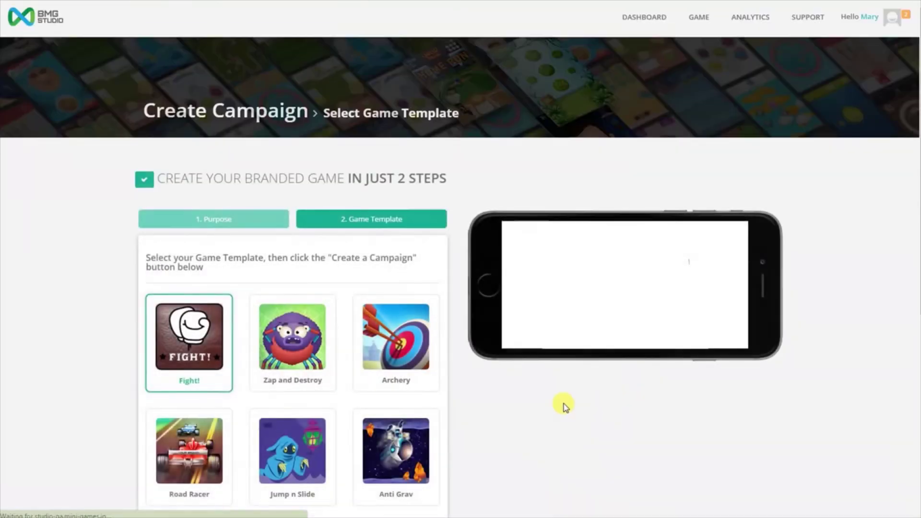
left_click(297, 362)
scroll(297, 361, "down", 5)
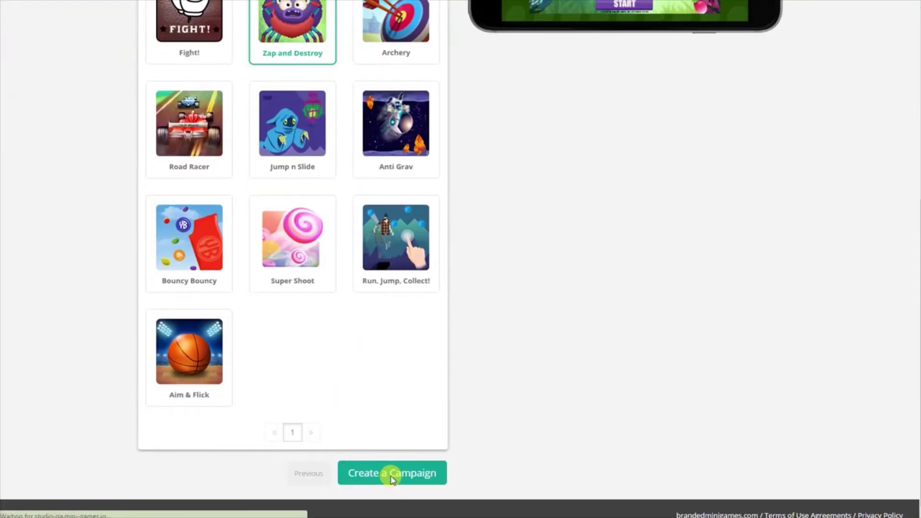
Create the campaign and paste the Facebook app's App ID into its Facebook Settings
left_click(393, 475)
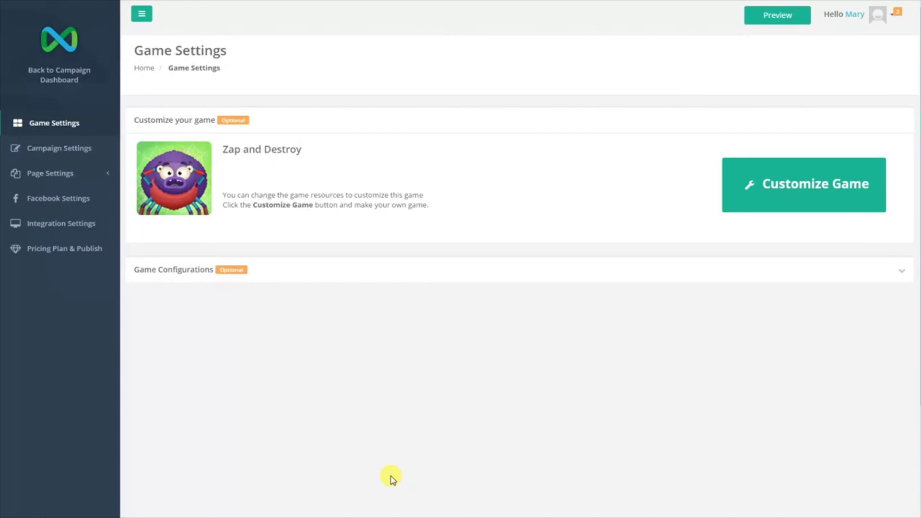
left_click(60, 200)
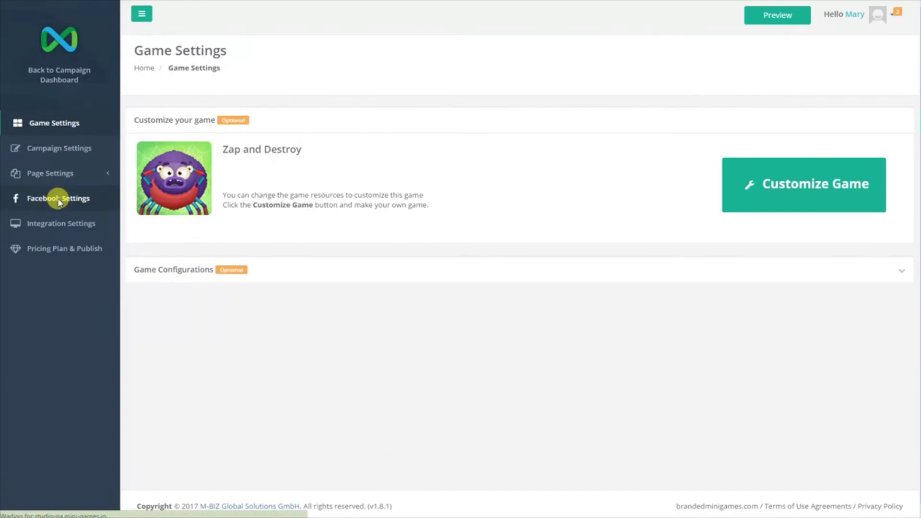
left_click(277, 282)
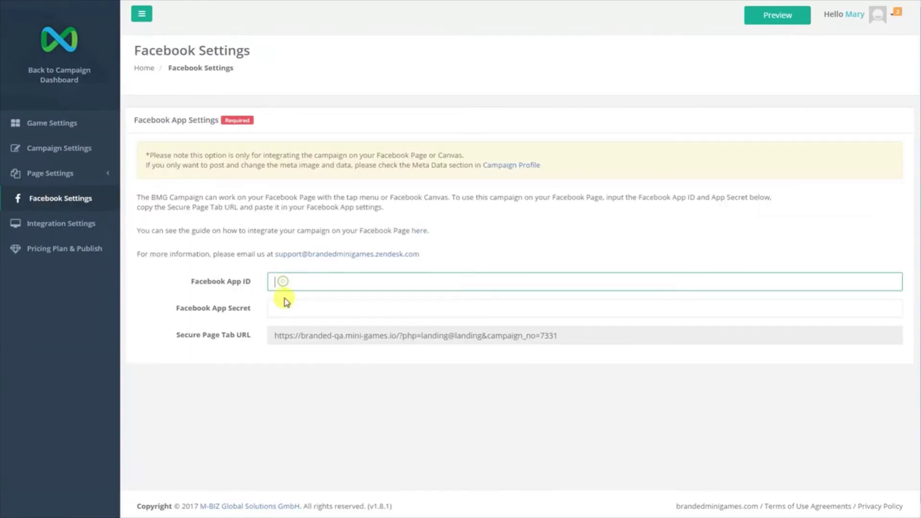
left_click(283, 305)
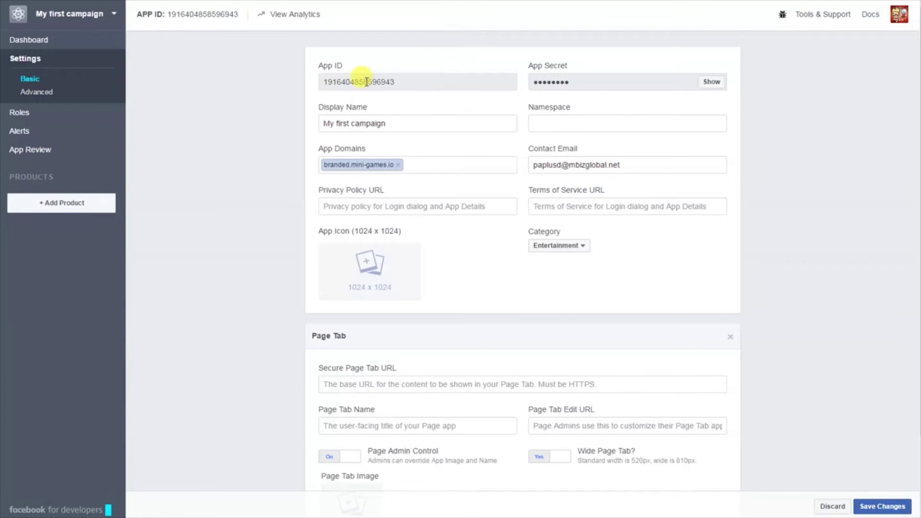
double_click(358, 81)
key("ctrl+c")
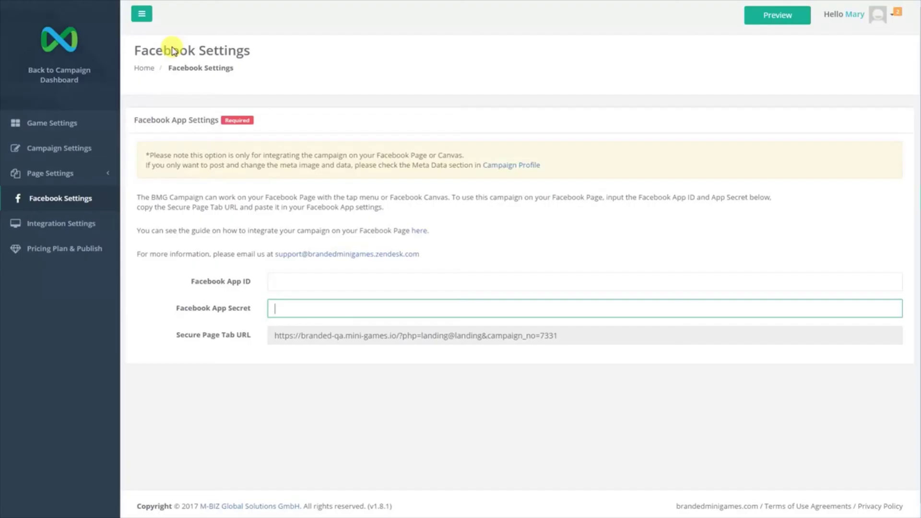
left_click(297, 281)
key("ctrl+v")
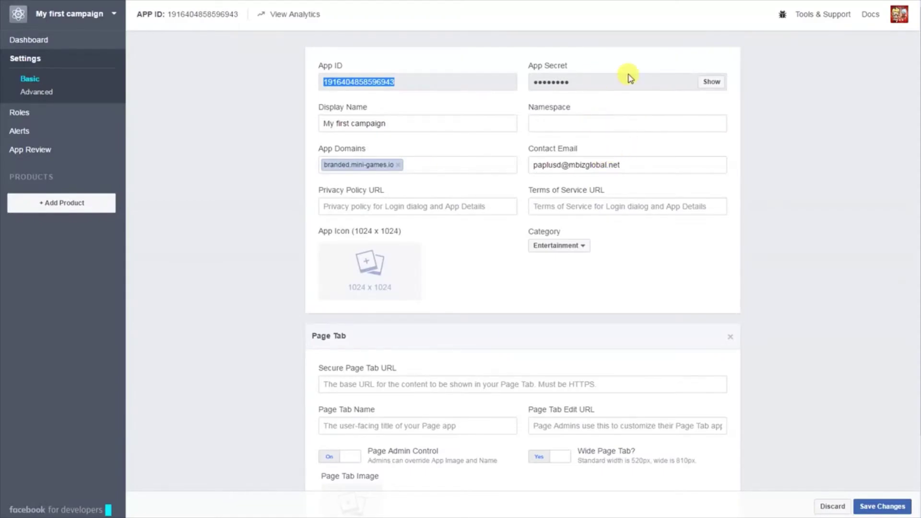
Paste the revealed App Secret into BMG Studio and copy the Secure Page Tab URL
left_click(709, 83)
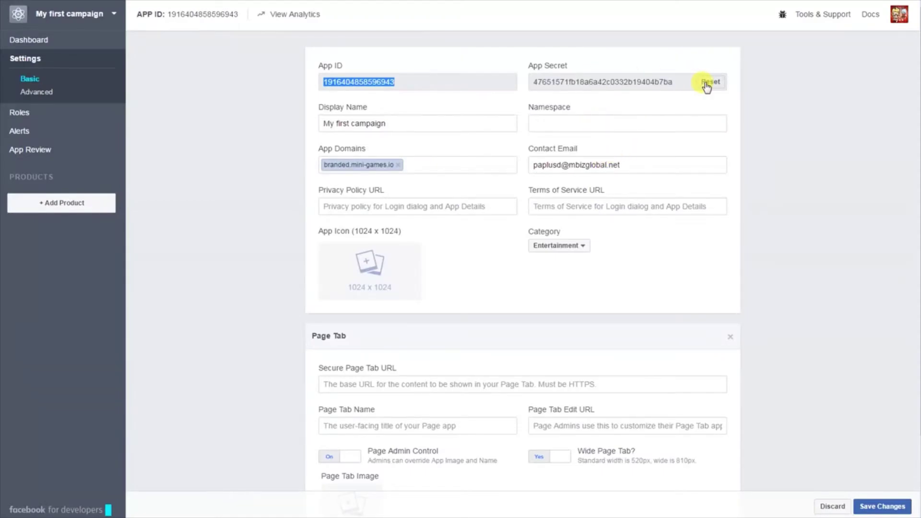
left_click(626, 81)
double_click(627, 80)
key("ctrl+c")
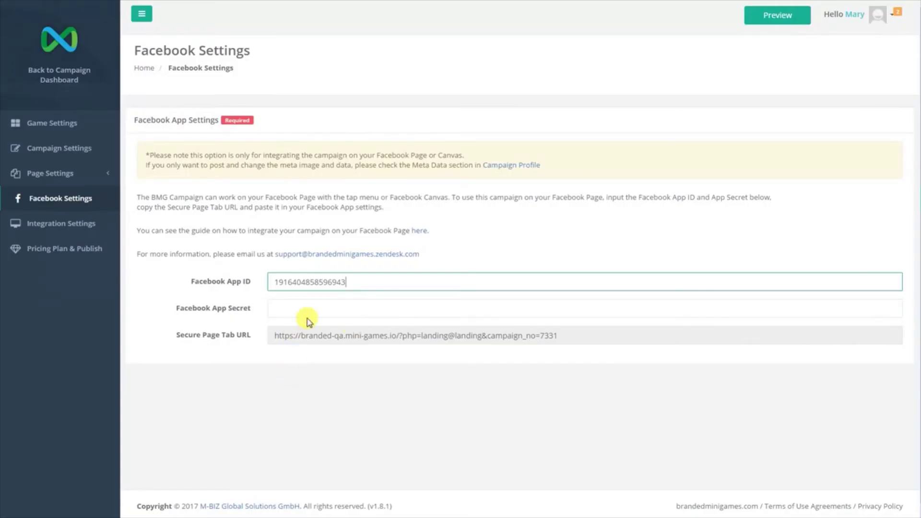
left_click(308, 311)
key("ctrl+v")
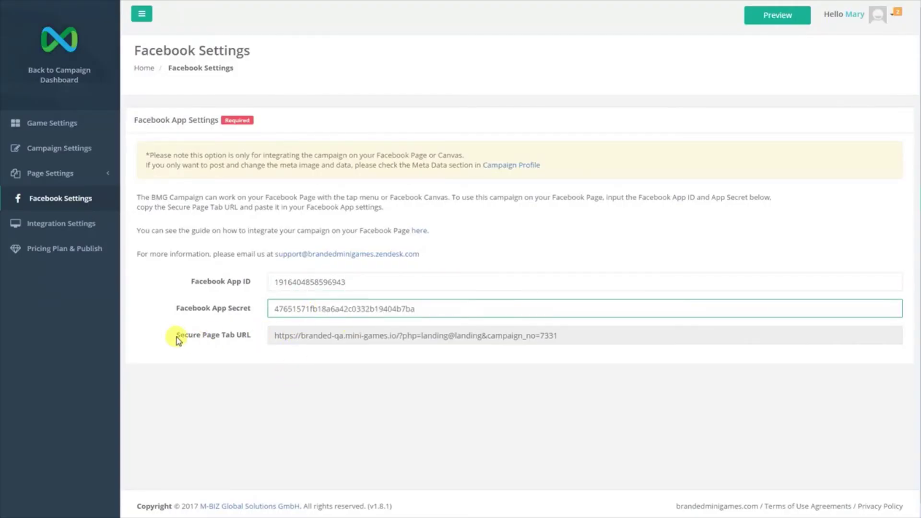
left_click_drag(170, 335, 252, 338)
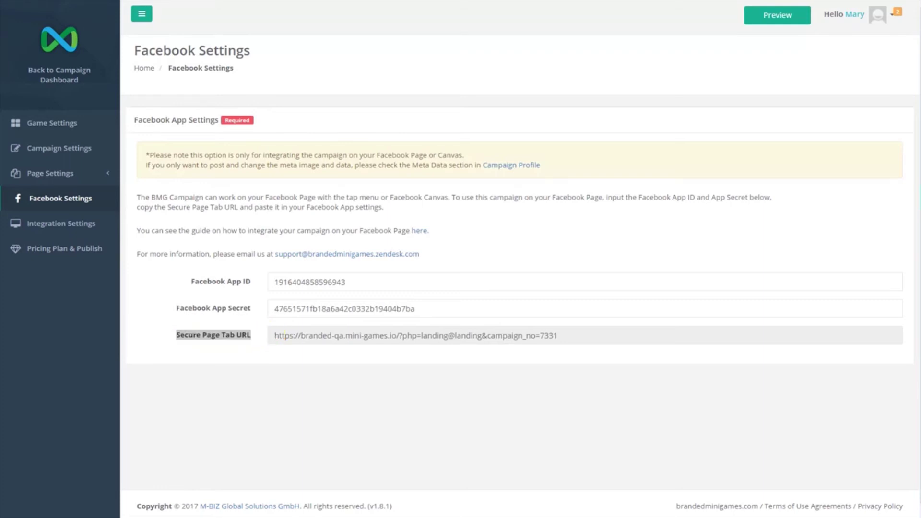
left_click_drag(271, 335, 580, 337)
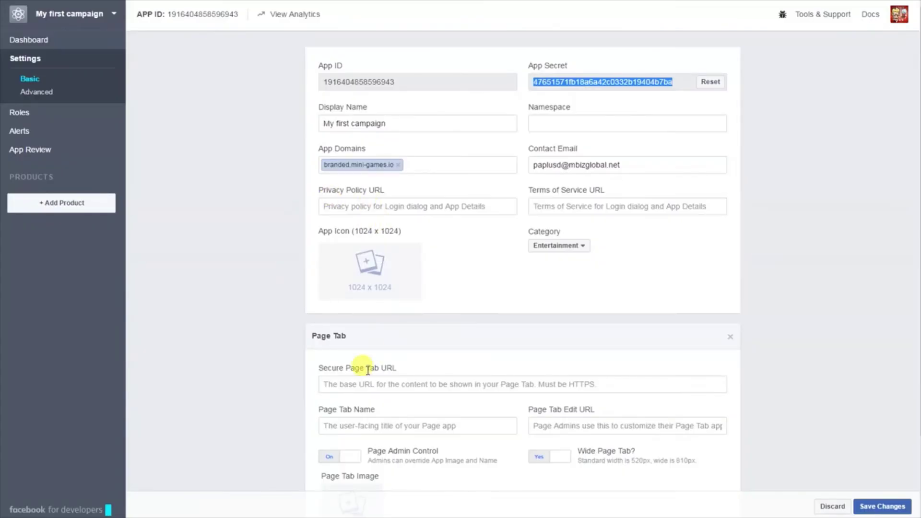
Paste the campaign URL into the Page Tab's Secure Page Tab URL and Edit URL
left_click(364, 381)
type("https://branded-qa.mini-games.io/?php=landing@landing&campaign_no=7331")
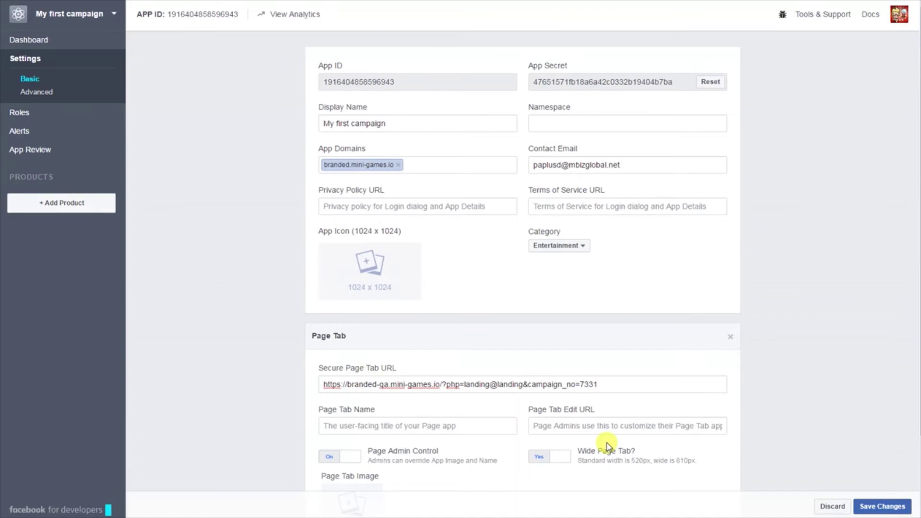
left_click(580, 425)
key("ctrl+v")
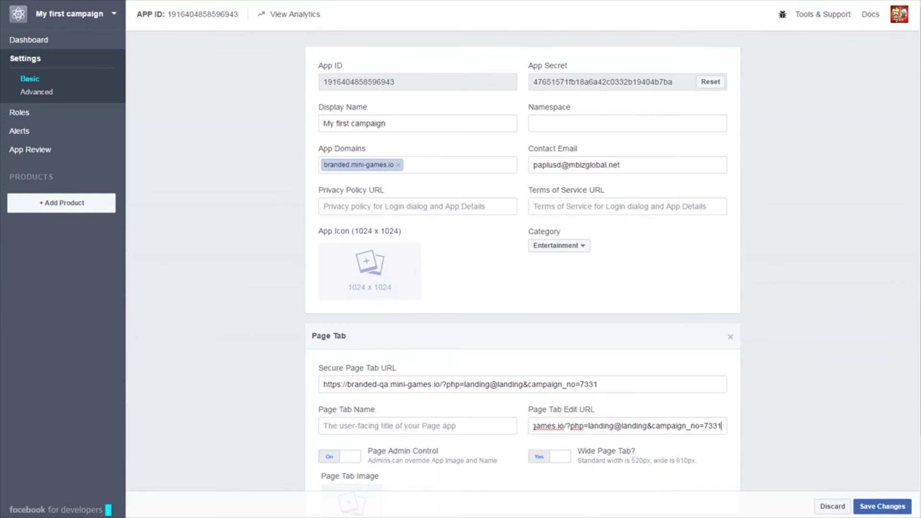
left_click(364, 427)
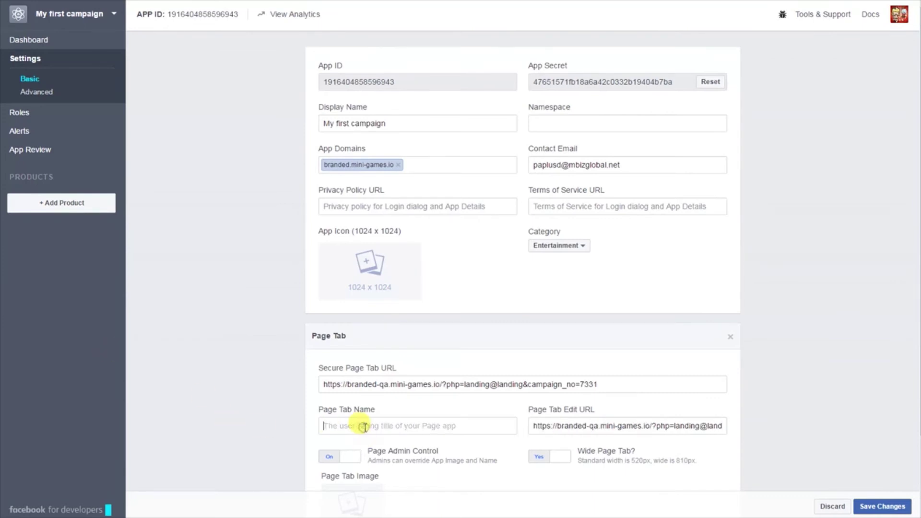
type("My fi")
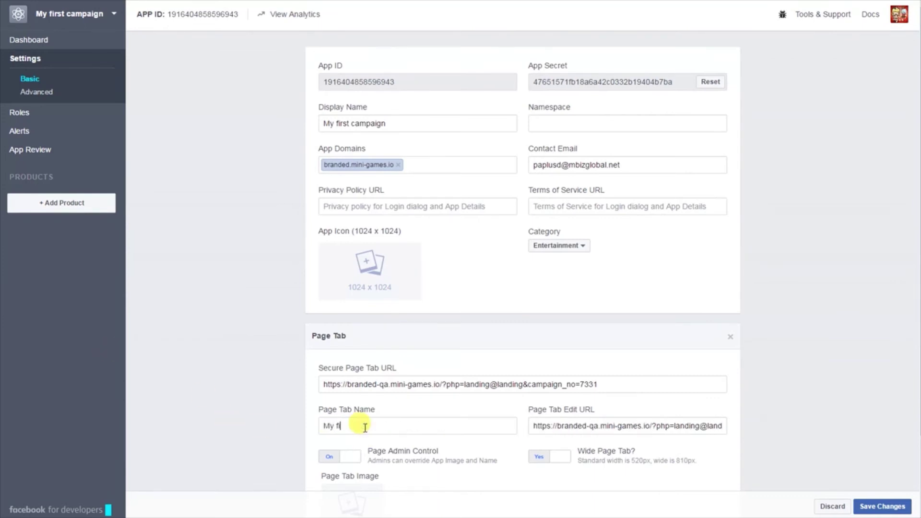
type("mpaign")
Delete the Privacy Policy URL text and save the basic settings
left_click(390, 209)
type("inp")
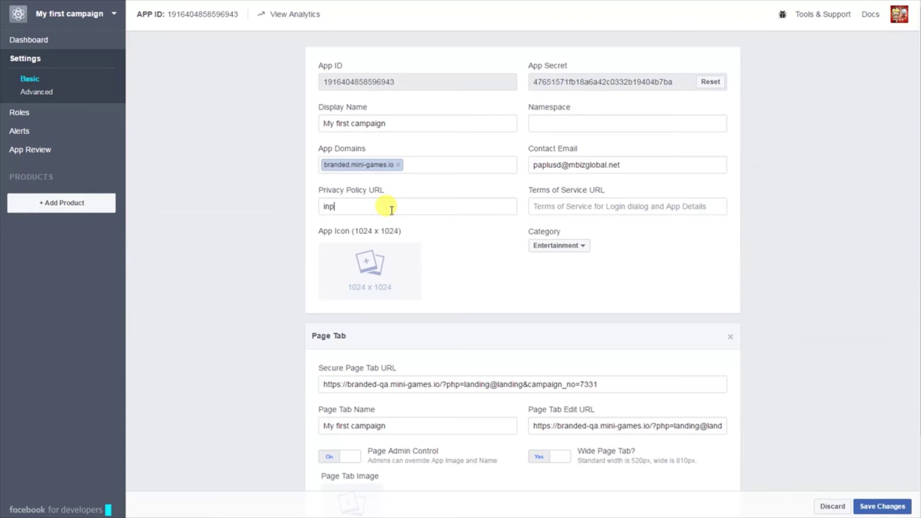
type("ut priva")
type("cy policy if")
type(" you h")
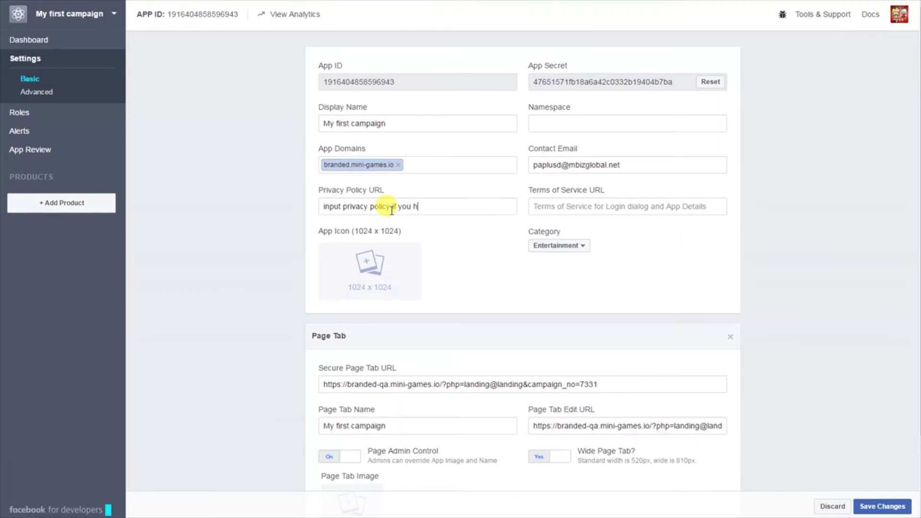
type("ave")
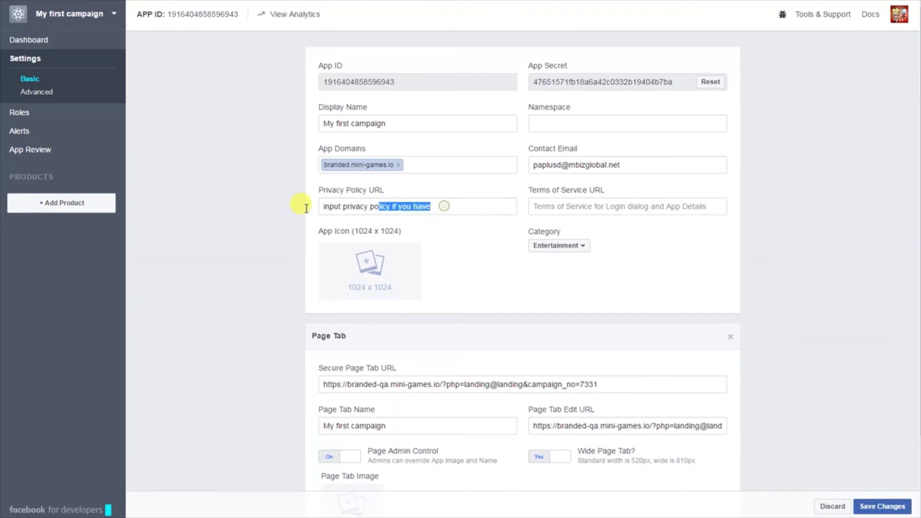
left_click_drag(306, 208, 303, 210)
key("BackSpace")
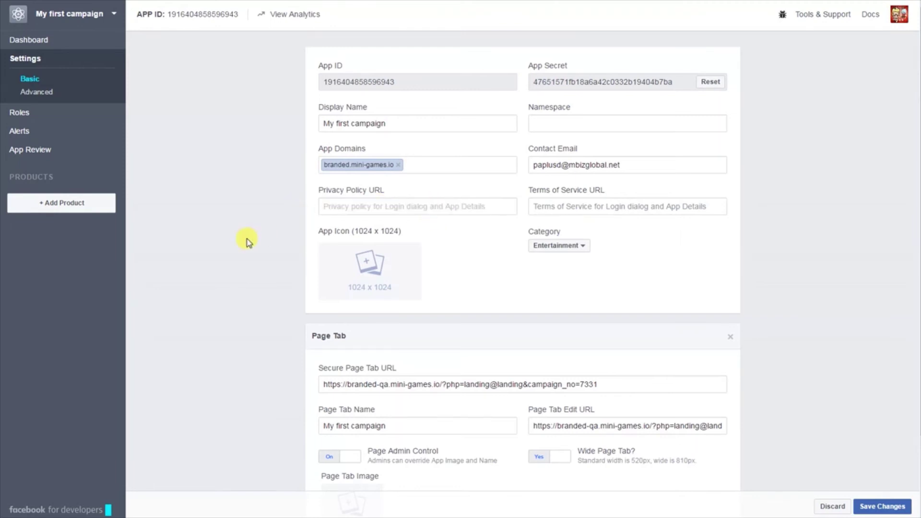
left_click(883, 506)
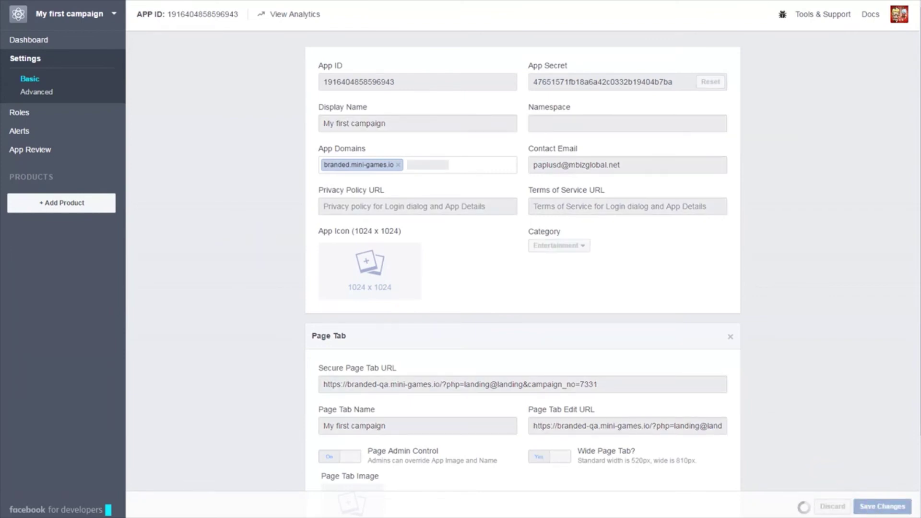
Set 'Make My first campaign public?' to Yes in App Review, confirm, and return to the dashboard
left_click(36, 149)
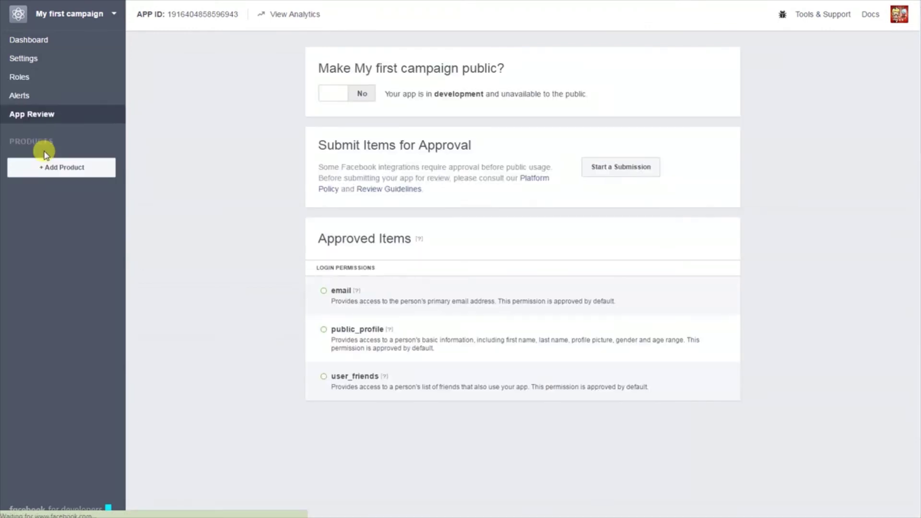
left_click(327, 95)
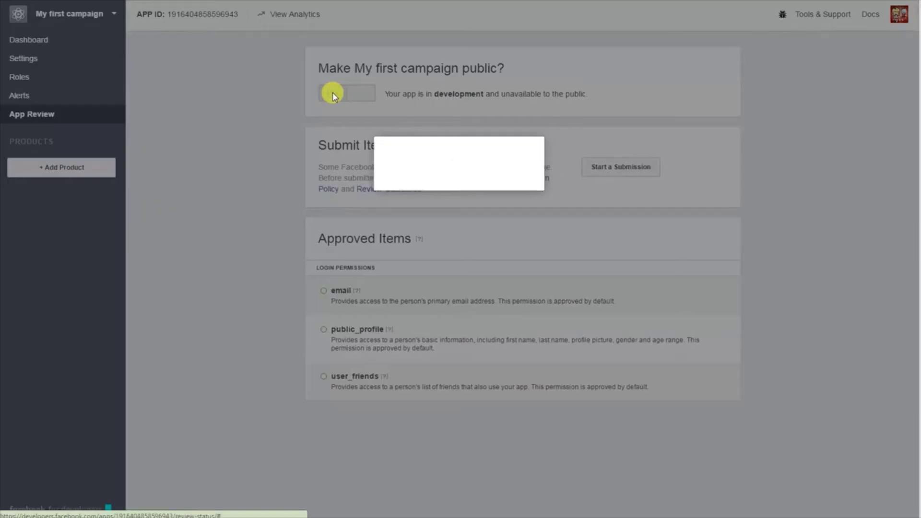
left_click(554, 207)
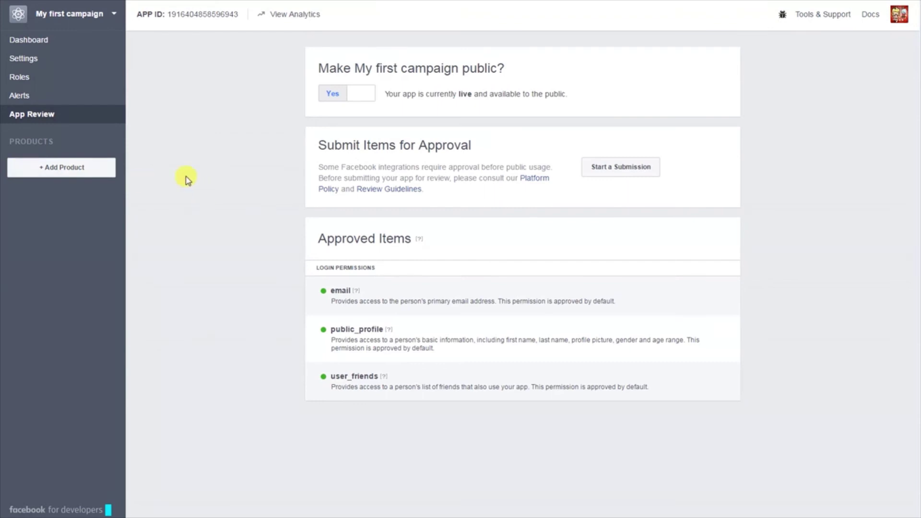
left_click(37, 42)
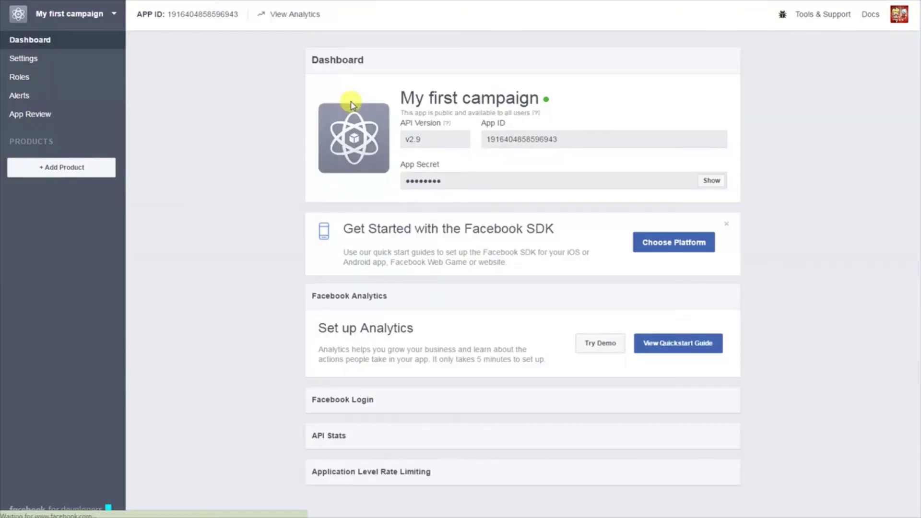
Add the My first campaign tab to the Branded games Page and submit the captcha
double_click(520, 139)
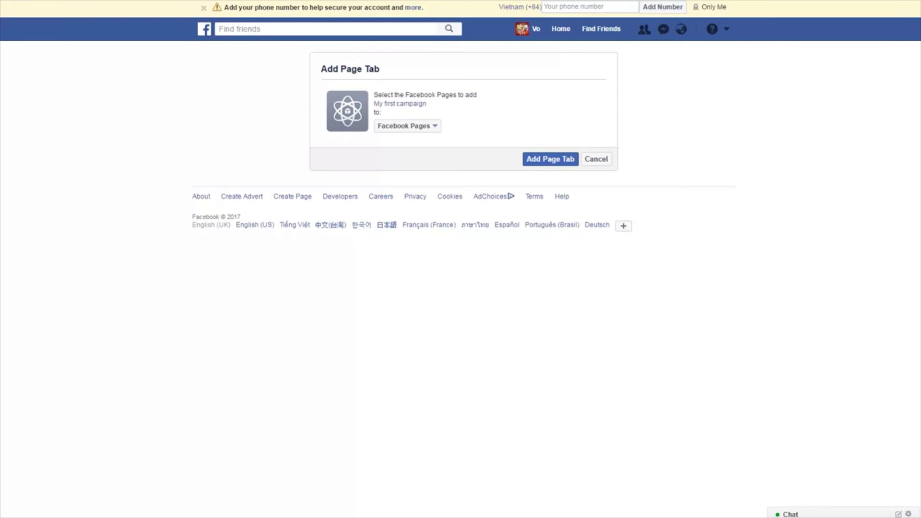
left_click(432, 127)
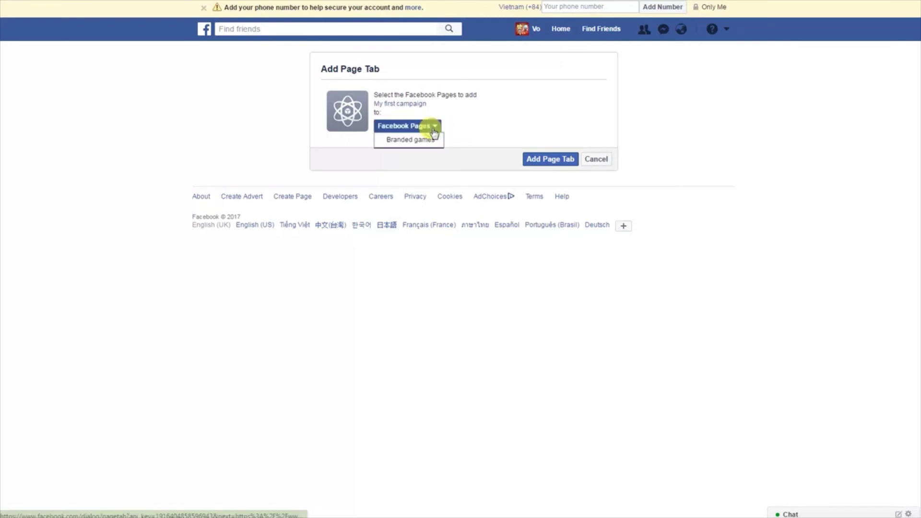
left_click(431, 141)
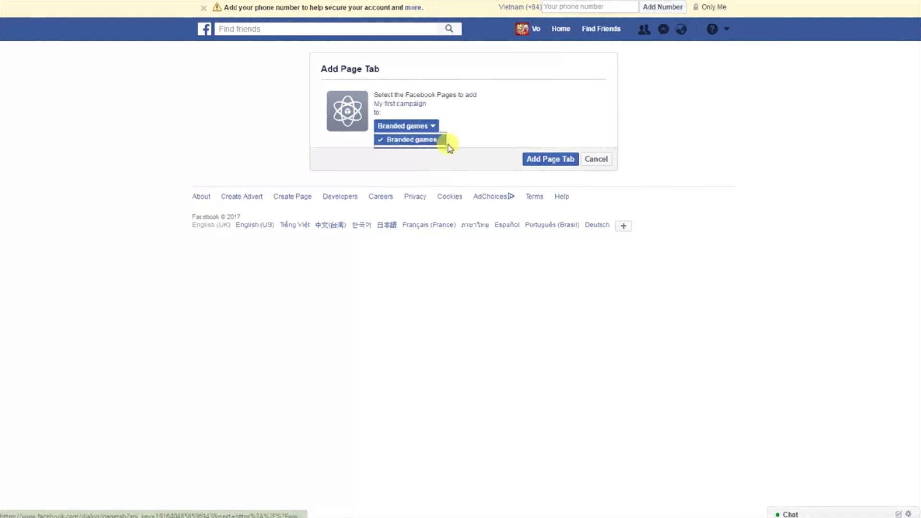
left_click(548, 163)
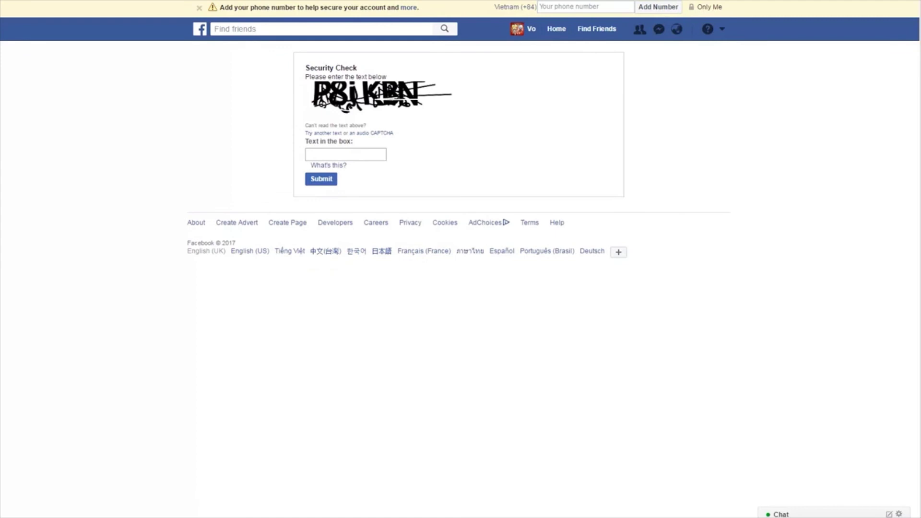
left_click(329, 185)
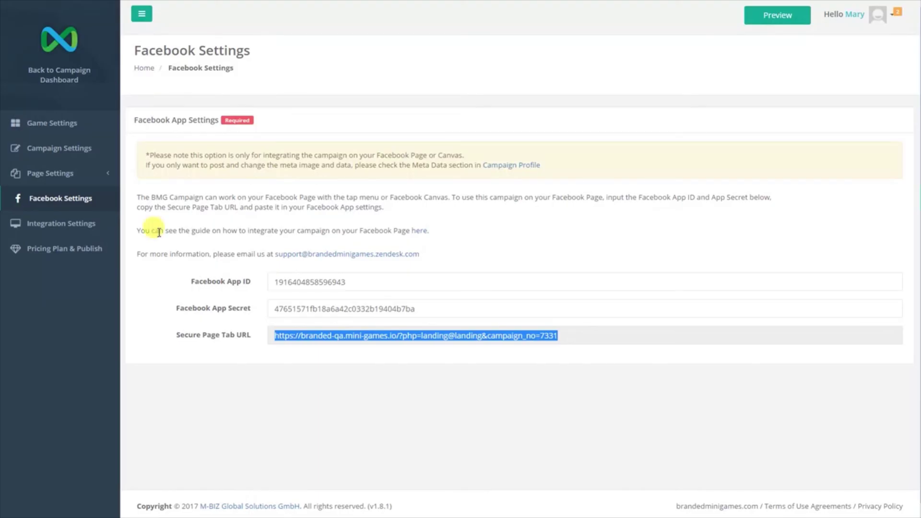
Select the Free Plan under Pricing Plan & Publish, publish, and confirm the notice
left_click(36, 252)
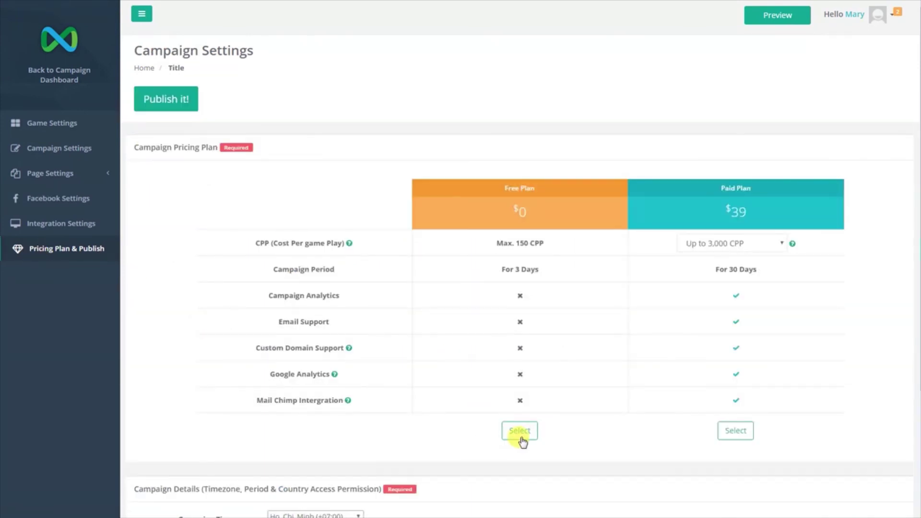
left_click(522, 437)
scroll(523, 440, "down", 3)
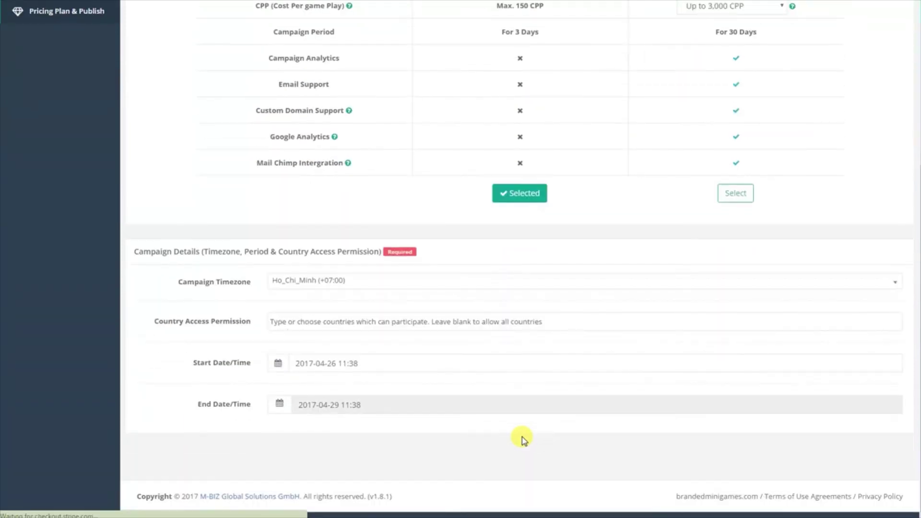
scroll(522, 441, "up", 4)
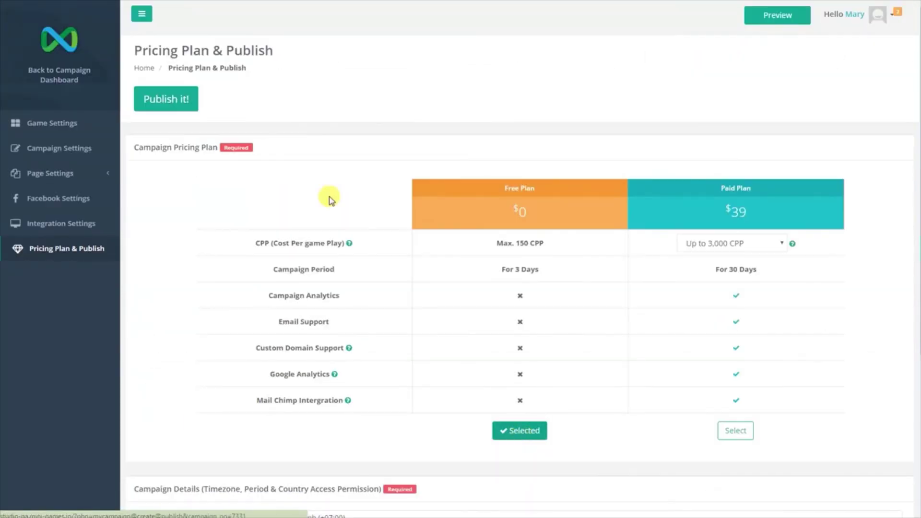
left_click(167, 102)
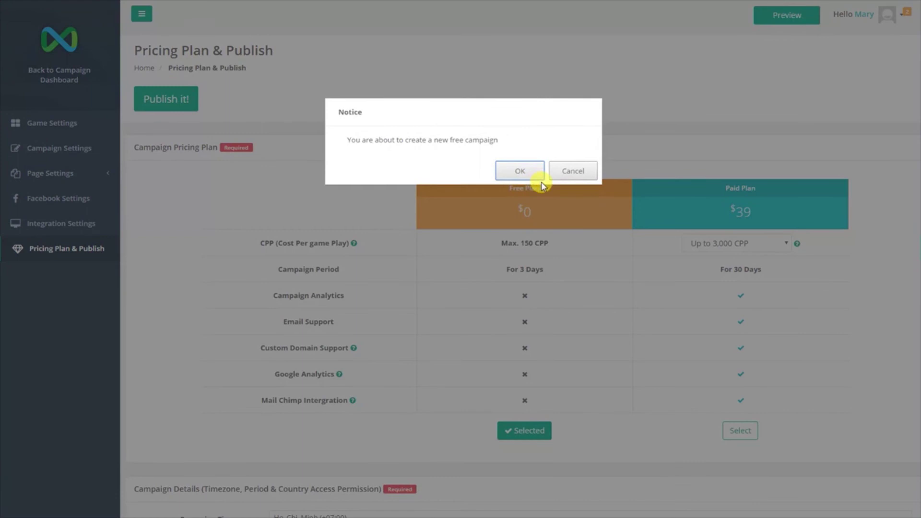
left_click(518, 173)
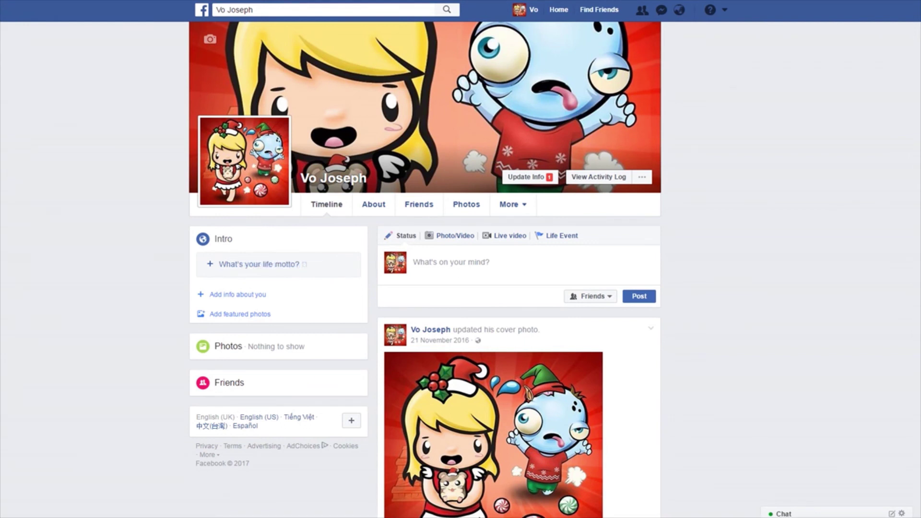
Open the Branded games Page's My first campaign tab, accept the app, and start the game
left_click(724, 11)
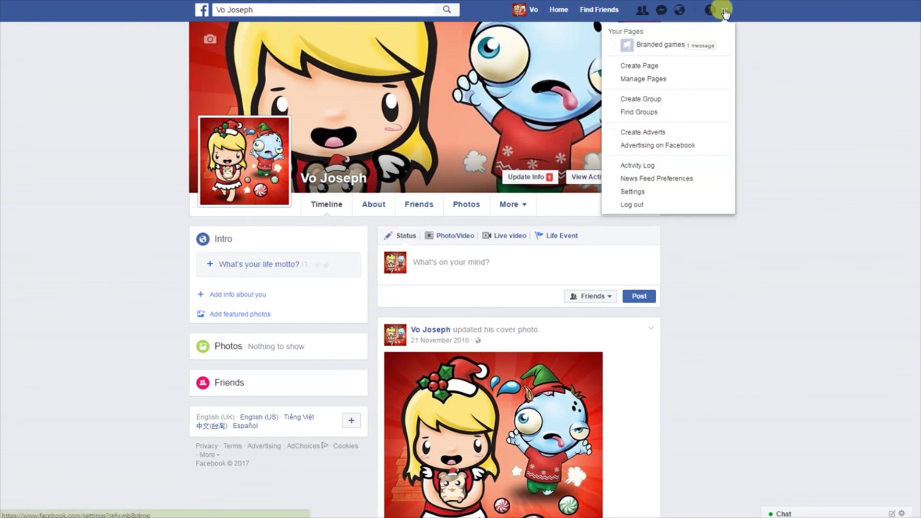
left_click(662, 44)
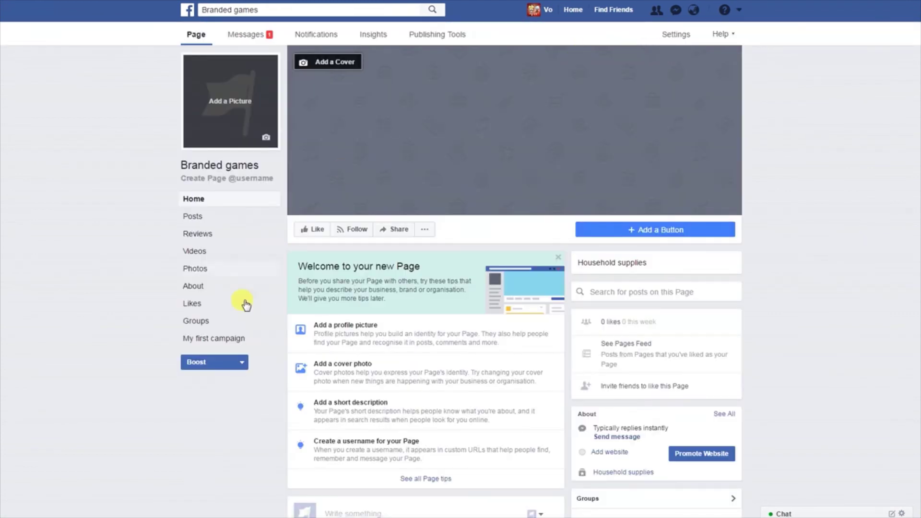
scroll(225, 340, "down", 5)
scroll(225, 340, "up", 5)
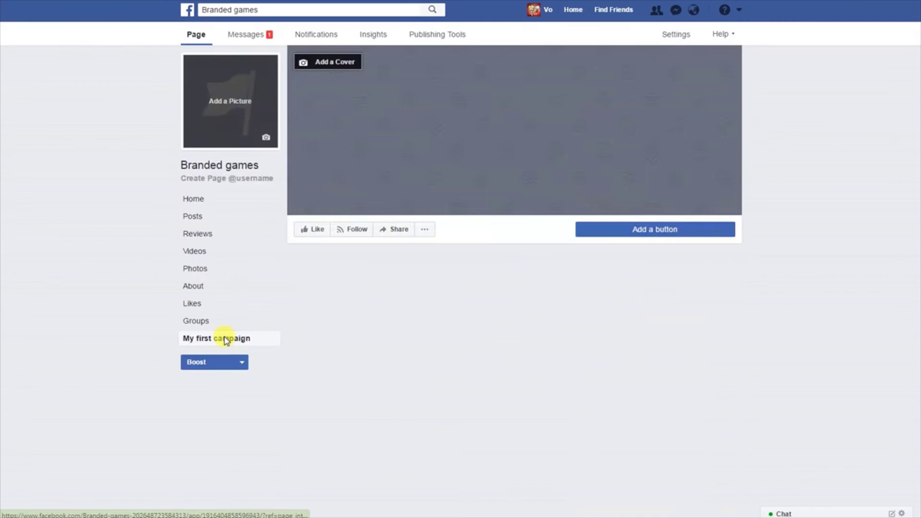
left_click(222, 337)
left_click(476, 240)
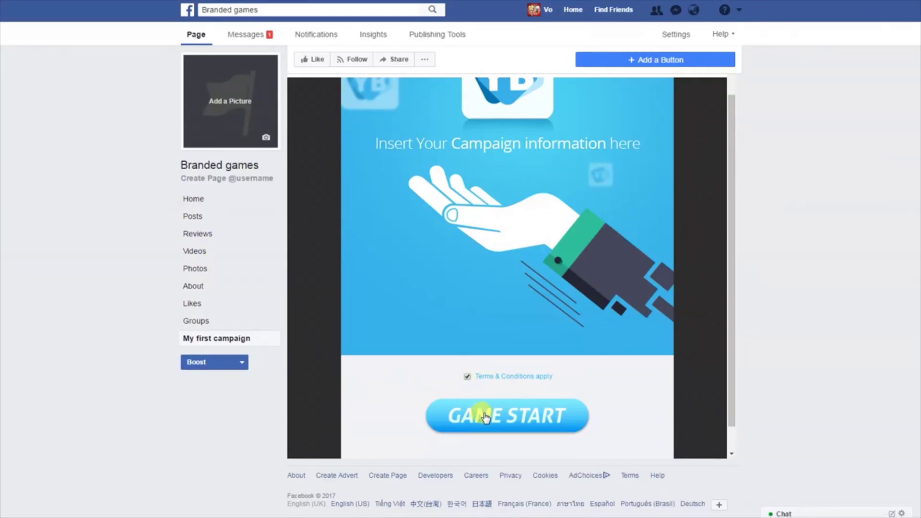
left_click(485, 416)
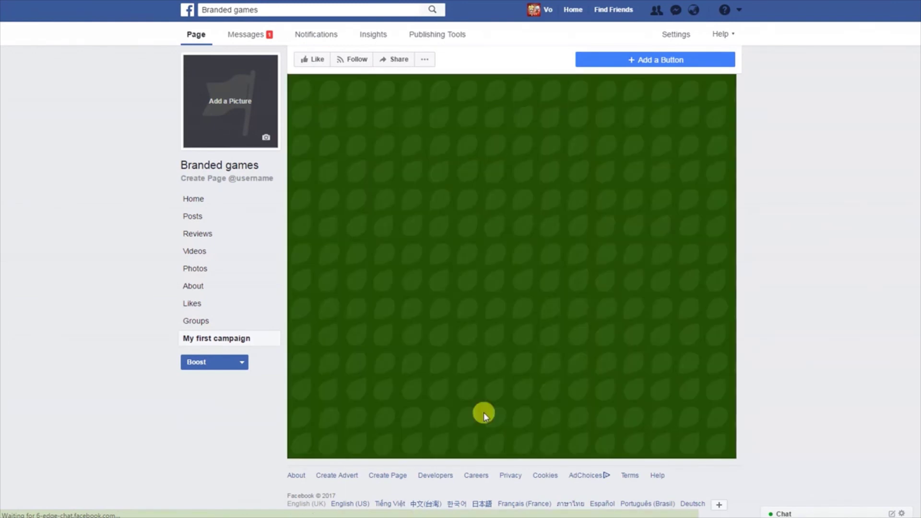